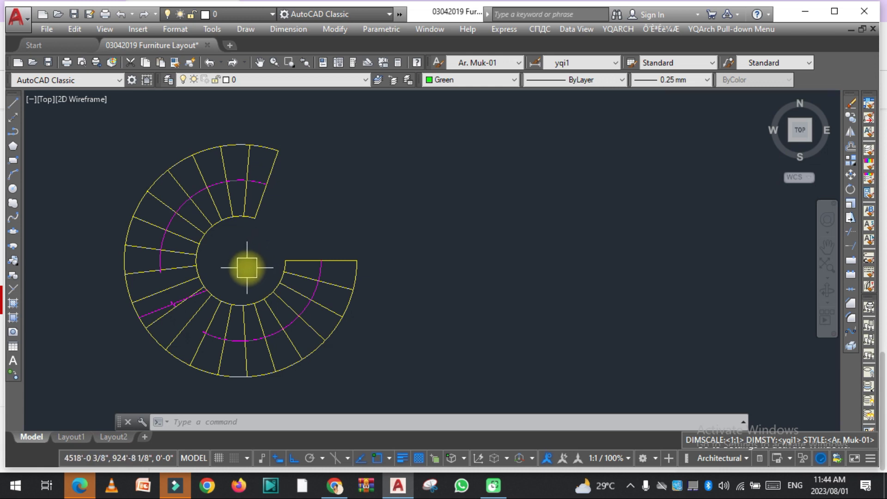
Erase the existing spiral staircase with a window selection.
{"action": "key", "text": "Escape"}
{"action": "scroll", "coordinate": [339, 245], "scroll_direction": "down", "scroll_amount": 2}
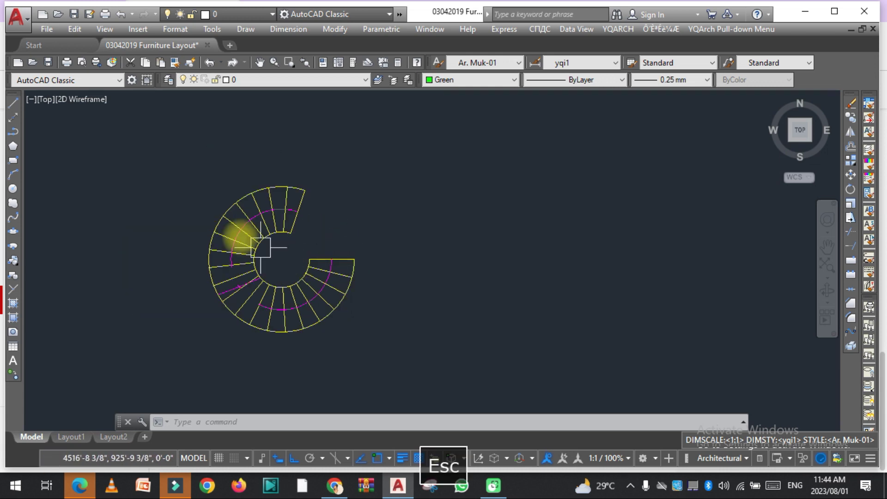
{"action": "type", "text": "e"}
{"action": "key", "text": "space"}
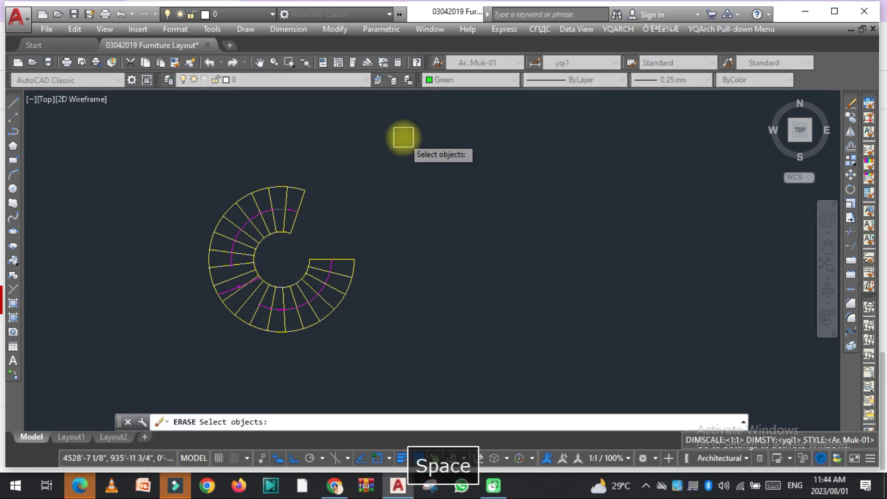
{"action": "left_click", "coordinate": [444, 137]}
{"action": "left_click", "coordinate": [293, 376]}
{"action": "key", "text": "space"}
Launch the YQArch arc-staircase command with LTA.
{"action": "key", "text": "Escape"}
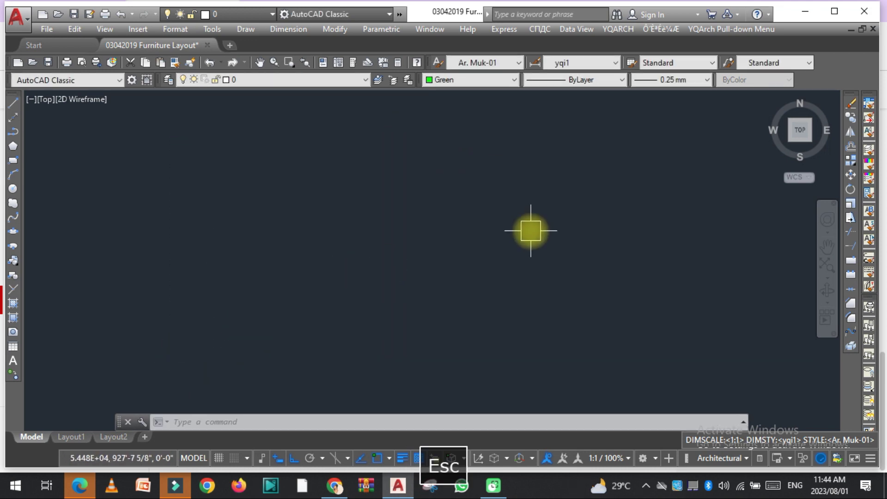
{"action": "type", "text": "L"}
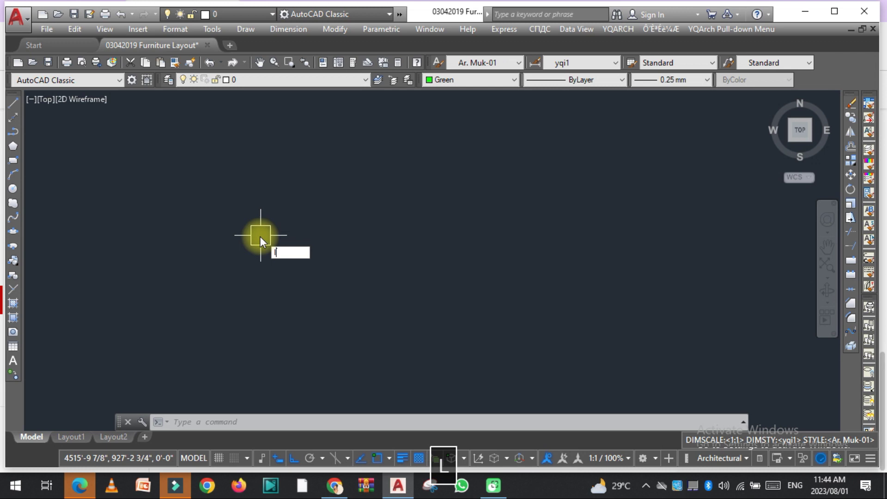
{"action": "type", "text": "TA"}
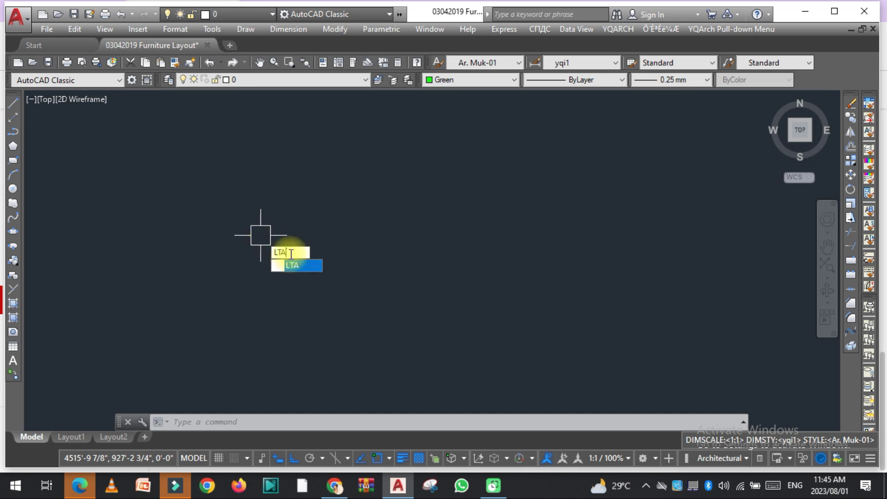
{"action": "key", "text": "space"}
Move the Arc-Staircase dialog left and leave the direction on Clockwise after previewing Anticlockwise.
{"action": "left_click_drag", "start_coordinate": [377, 112], "coordinate": [178, 115]}
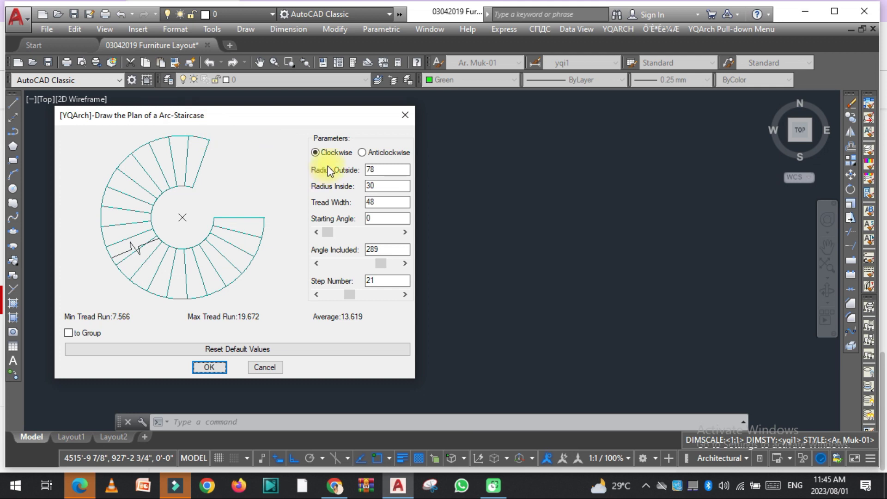
{"action": "left_click", "coordinate": [384, 153]}
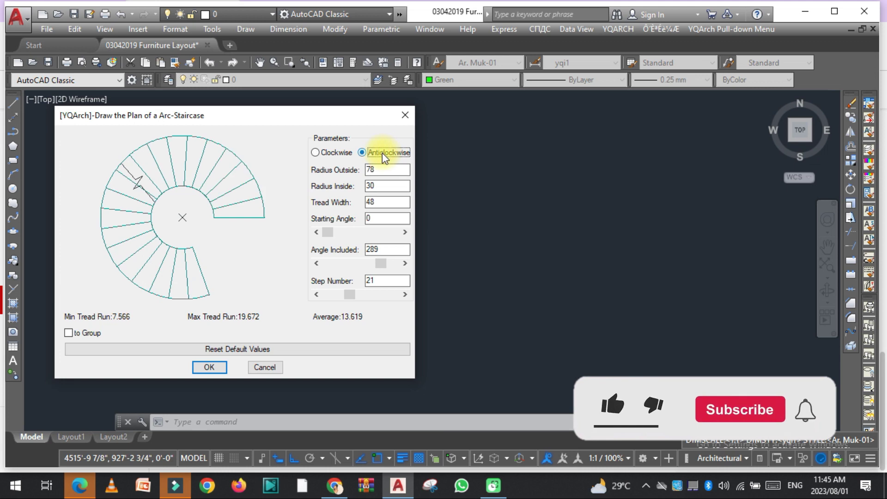
{"action": "left_click", "coordinate": [335, 153]}
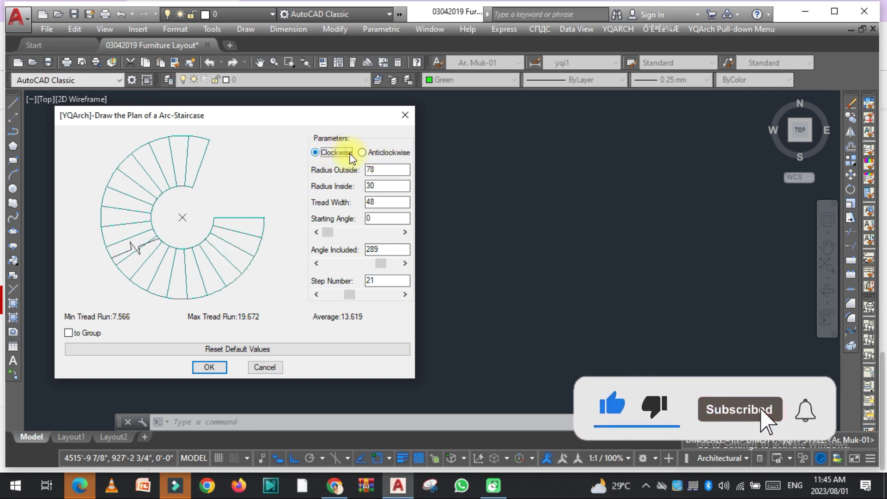
{"action": "left_click", "coordinate": [395, 153]}
{"action": "left_click", "coordinate": [320, 154]}
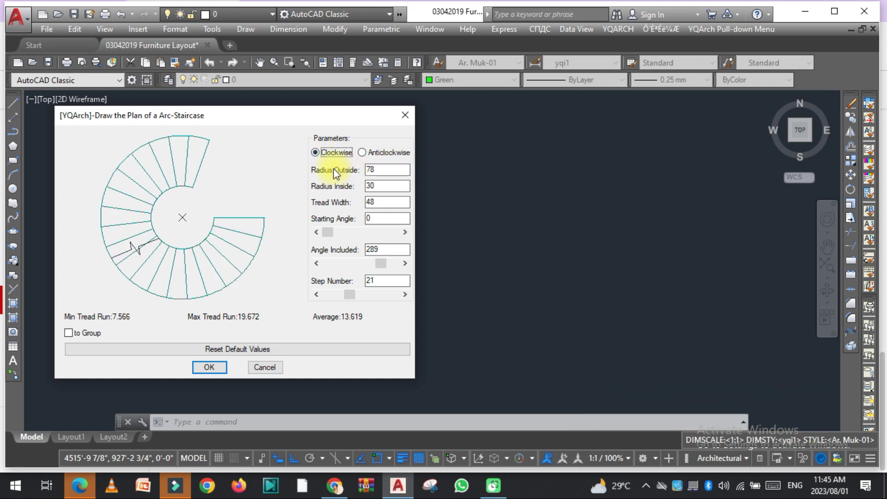
Set the staircase's outside radius to 70.
{"action": "double_click", "coordinate": [378, 168]}
{"action": "type", "text": "6"}
{"action": "key", "text": "Return"}
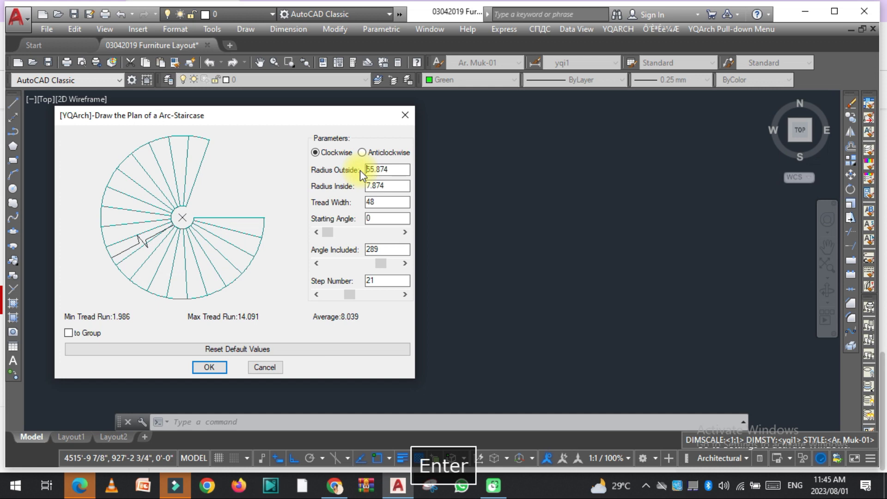
{"action": "left_click_drag", "start_coordinate": [392, 170], "coordinate": [358, 173]}
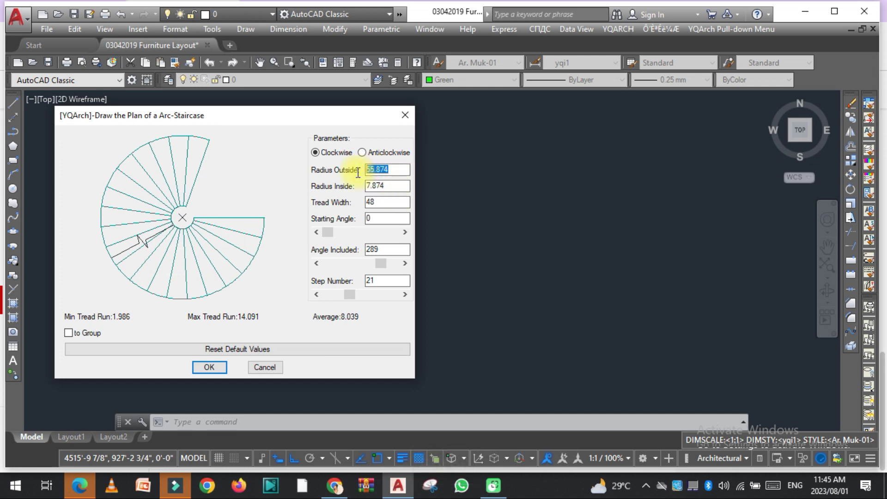
{"action": "type", "text": "70"}
{"action": "key", "text": "Return"}
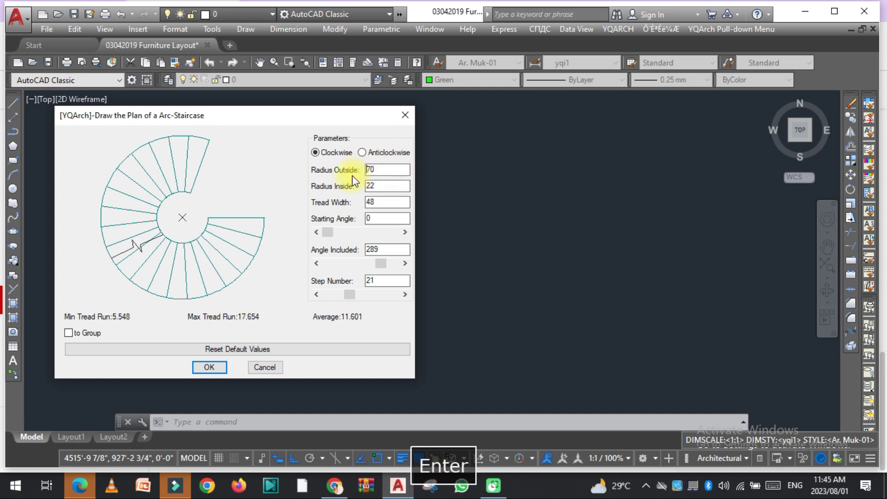
Set the staircase's inside radius to 22.
{"action": "left_click_drag", "start_coordinate": [394, 188], "coordinate": [354, 188]}
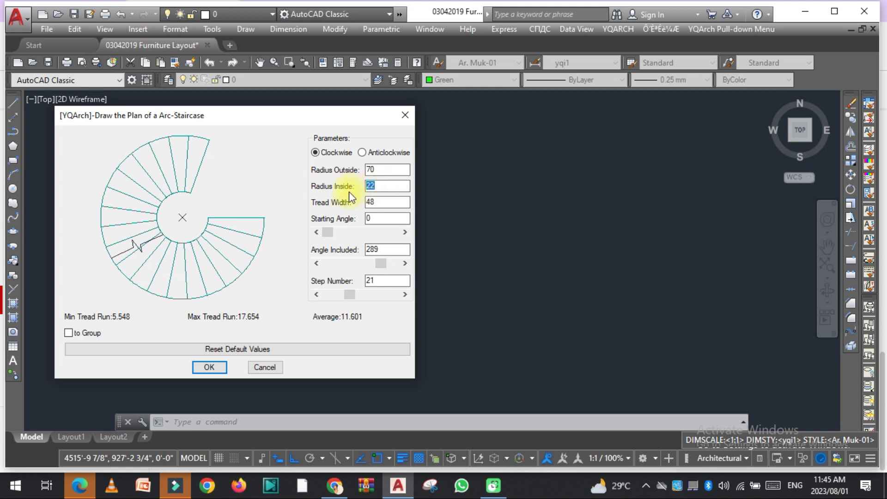
{"action": "type", "text": "2"}
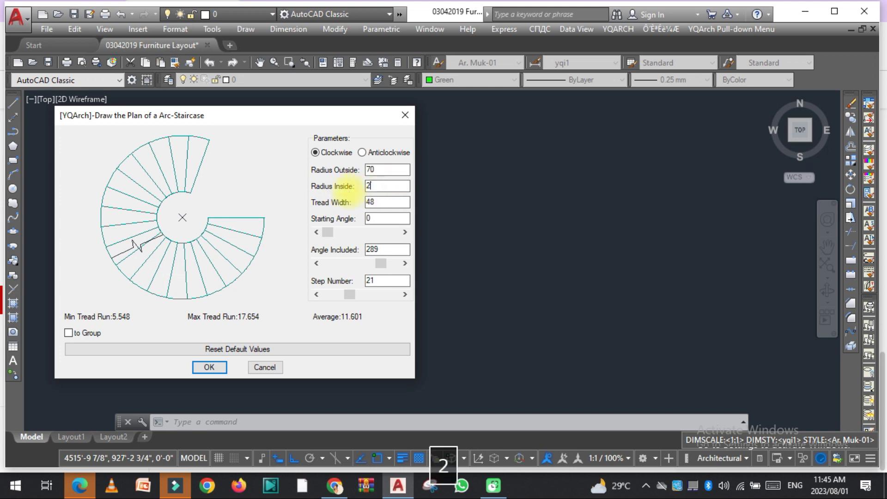
{"action": "key", "text": "Return"}
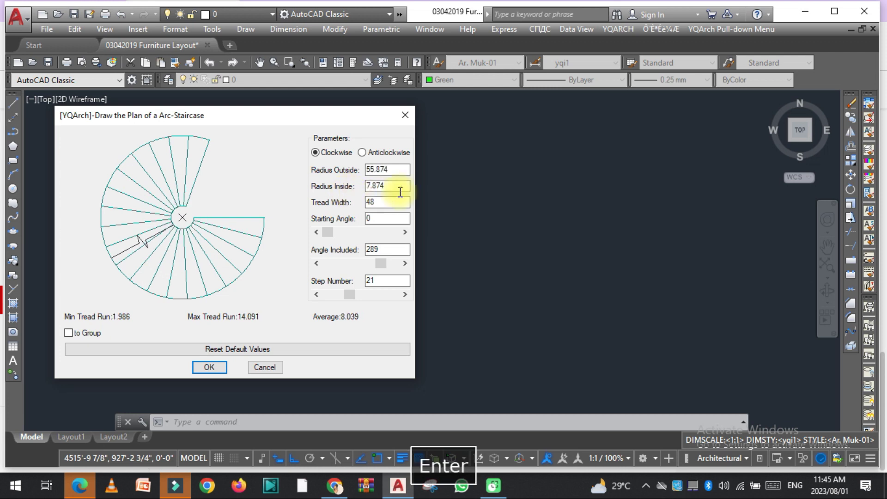
{"action": "left_click_drag", "start_coordinate": [393, 187], "coordinate": [360, 198]}
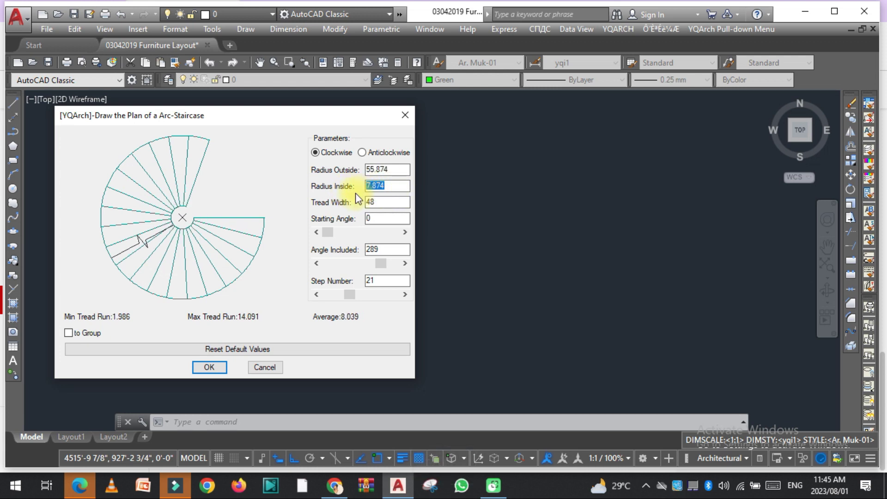
{"action": "type", "text": "22"}
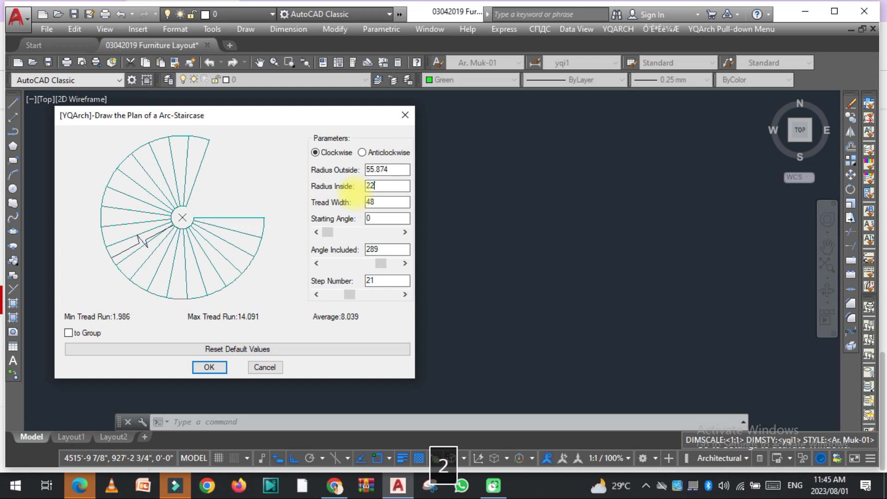
{"action": "key", "text": "Return"}
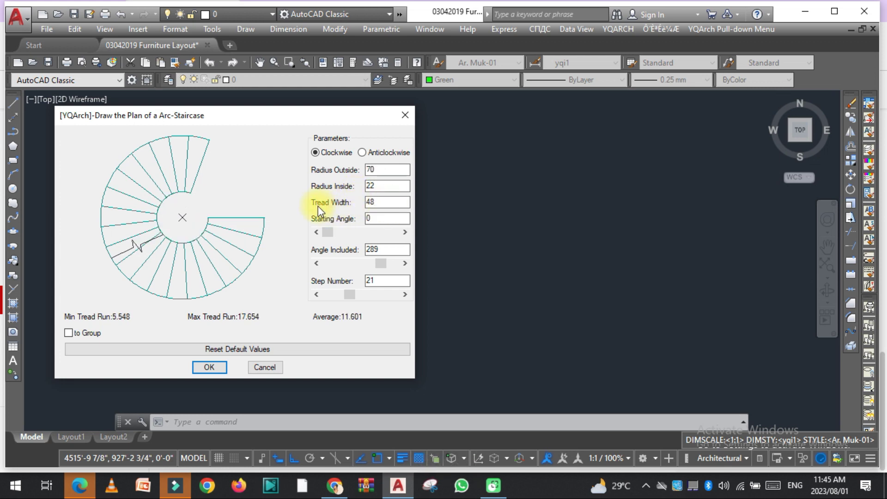
Enter a starting angle of 90 and set the included angle to 299°.
{"action": "left_click_drag", "start_coordinate": [390, 202], "coordinate": [357, 206]}
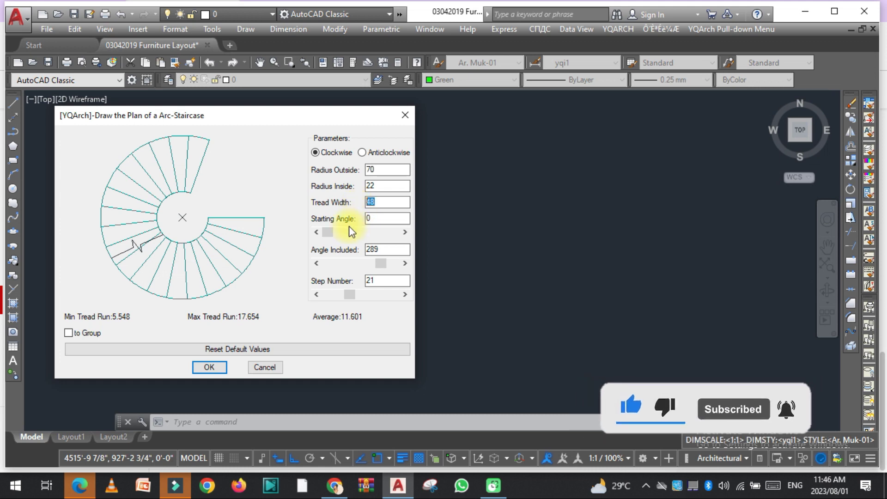
{"action": "left_click", "coordinate": [328, 235]}
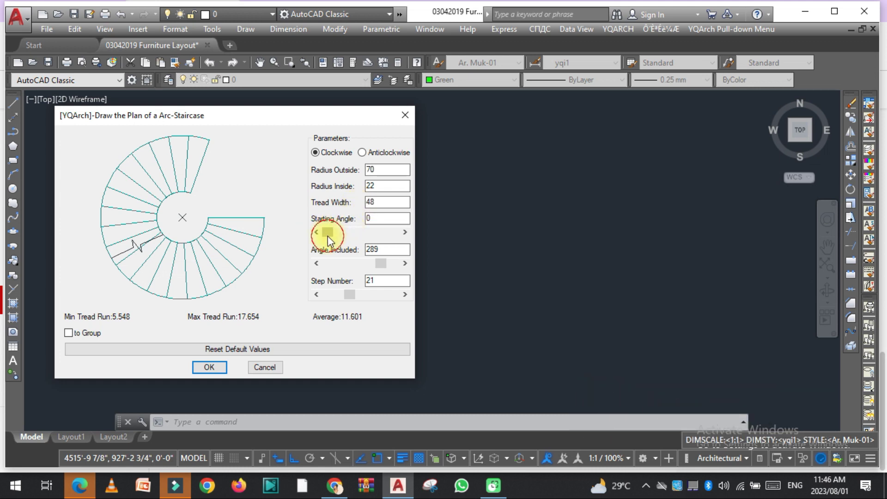
{"action": "left_click_drag", "start_coordinate": [328, 236], "coordinate": [396, 227]}
{"action": "left_click", "coordinate": [378, 218]}
{"action": "type", "text": "90"}
{"action": "mouse_move", "coordinate": [381, 264]}
{"action": "left_mouse_down"}
{"action": "mouse_move", "coordinate": [357, 267]}
{"action": "mouse_move", "coordinate": [398, 264]}
{"action": "mouse_move", "coordinate": [379, 266]}
{"action": "left_mouse_up"}
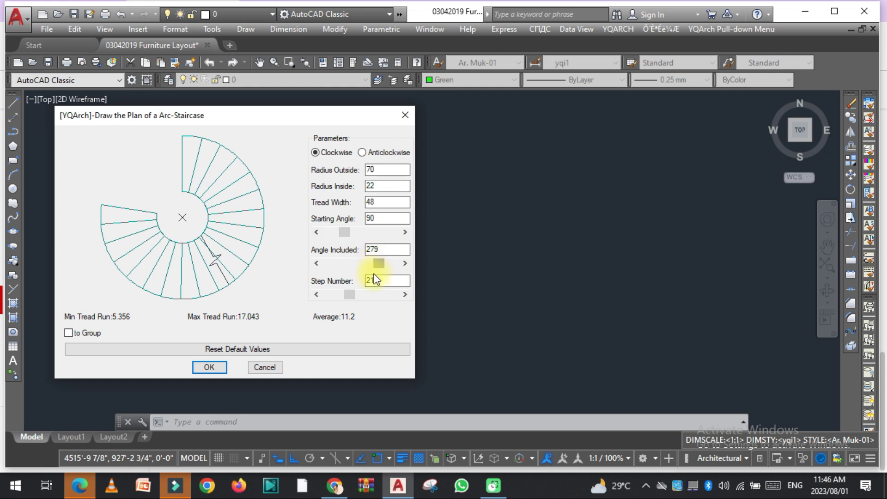
{"action": "left_click_drag", "start_coordinate": [377, 262], "coordinate": [381, 269]}
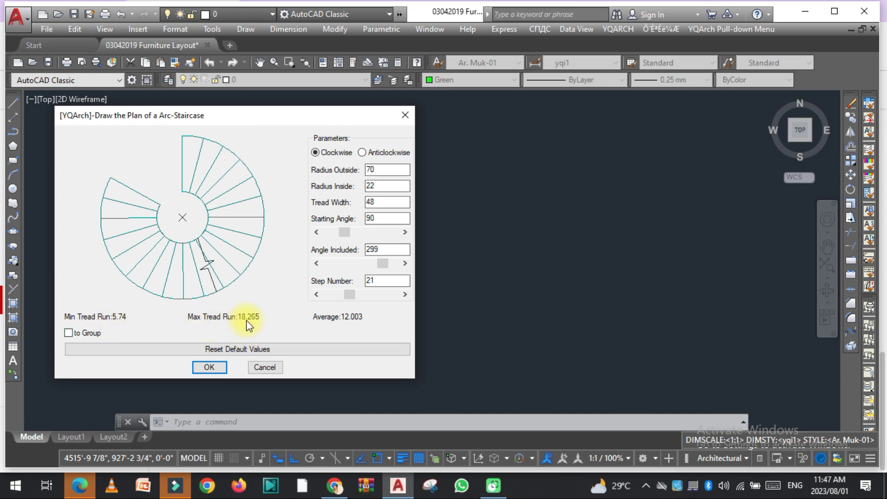
Lower the step count to 20 and enable the to Group option.
{"action": "left_click", "coordinate": [350, 296]}
{"action": "mouse_move", "coordinate": [351, 295]}
{"action": "left_mouse_down"}
{"action": "mouse_move", "coordinate": [367, 293]}
{"action": "mouse_move", "coordinate": [329, 297]}
{"action": "mouse_move", "coordinate": [362, 295]}
{"action": "mouse_move", "coordinate": [348, 294]}
{"action": "left_mouse_up"}
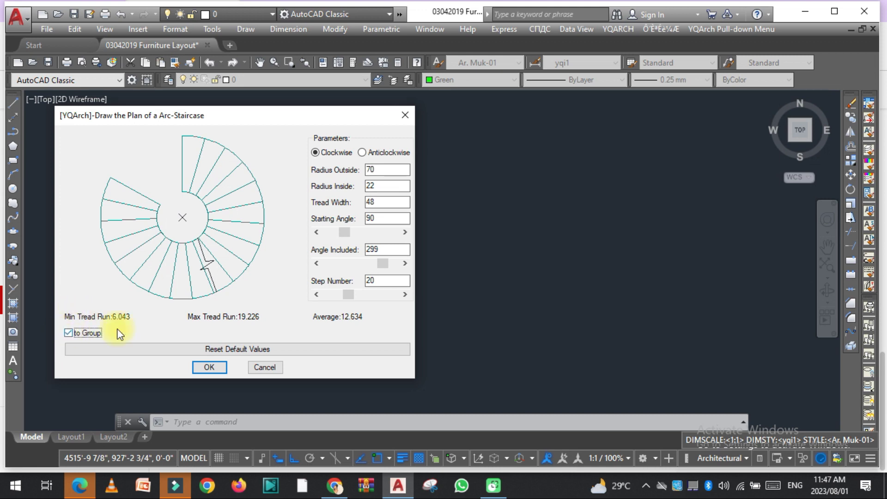
Insert the grouped 20-step staircase, confirm it selects as one object, and rerun LTA.
{"action": "left_click", "coordinate": [209, 367]}
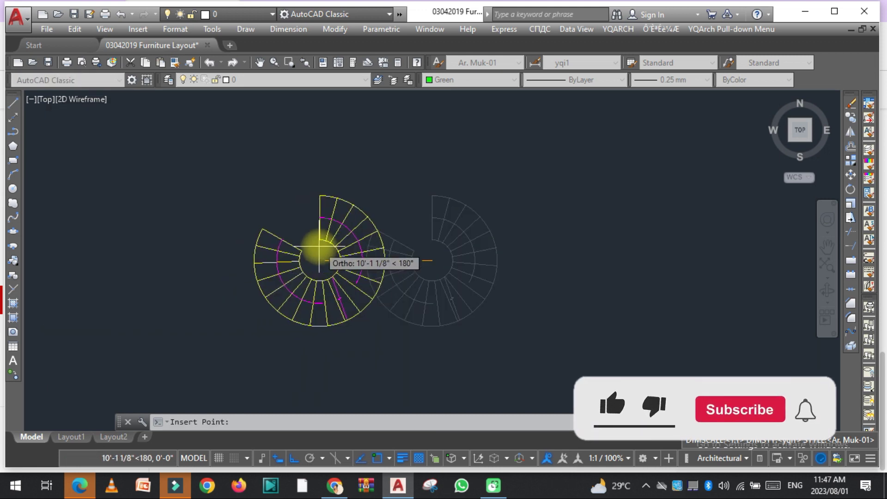
{"action": "scroll", "coordinate": [184, 272], "scroll_direction": "up", "scroll_amount": 4}
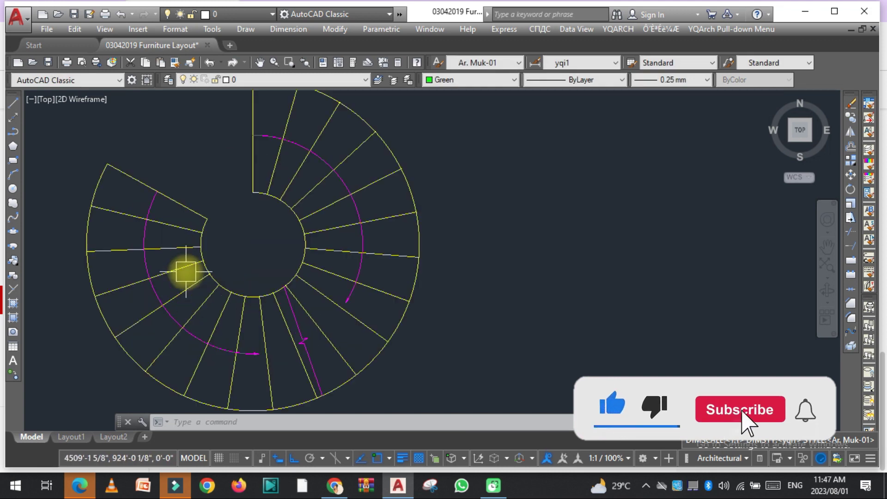
{"action": "scroll", "coordinate": [238, 277], "scroll_direction": "down", "scroll_amount": 3}
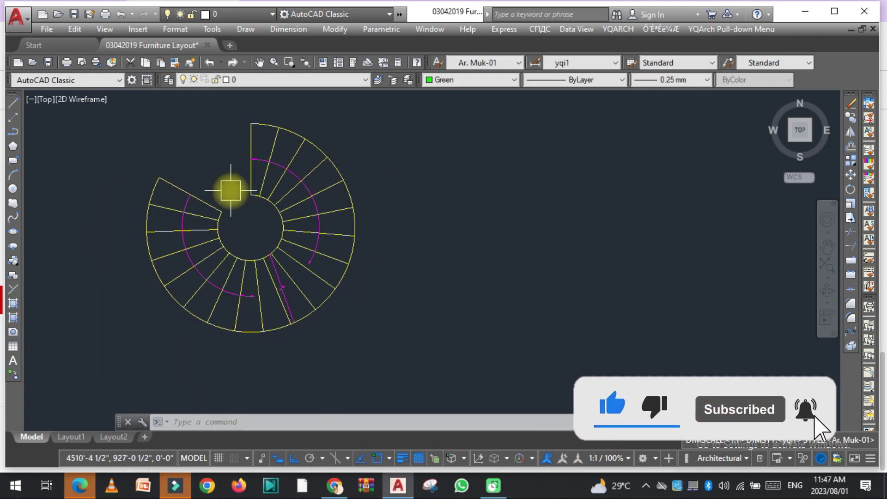
{"action": "left_click", "coordinate": [293, 163]}
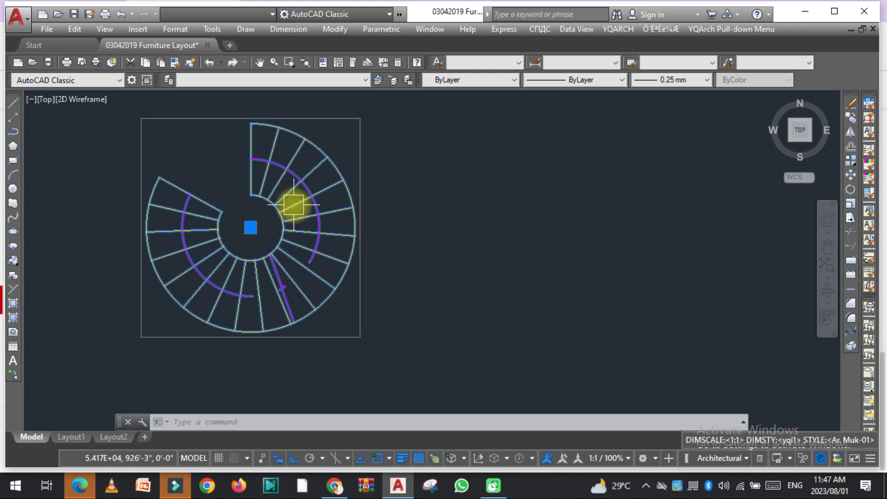
{"action": "key", "text": "Escape"}
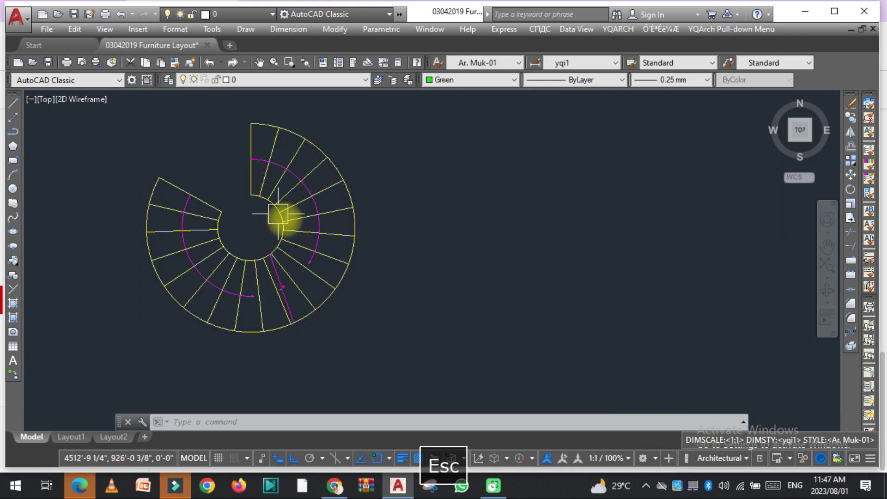
{"action": "left_click", "coordinate": [223, 194]}
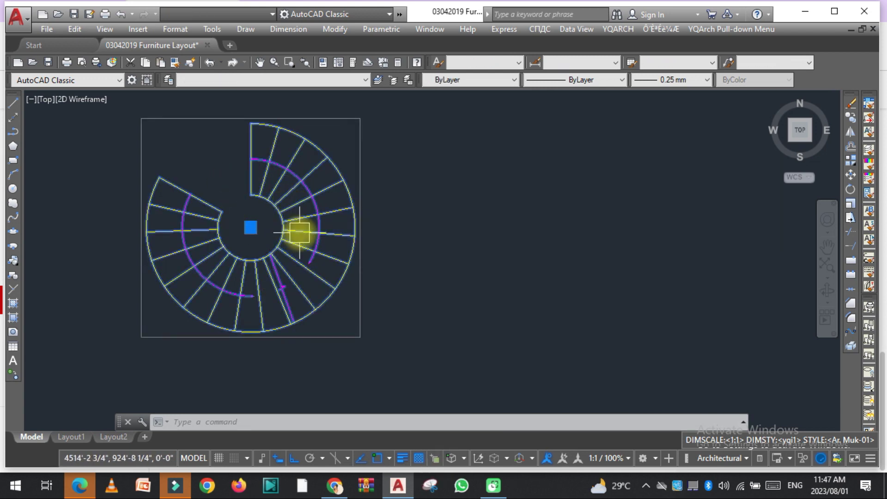
{"action": "key", "text": "space"}
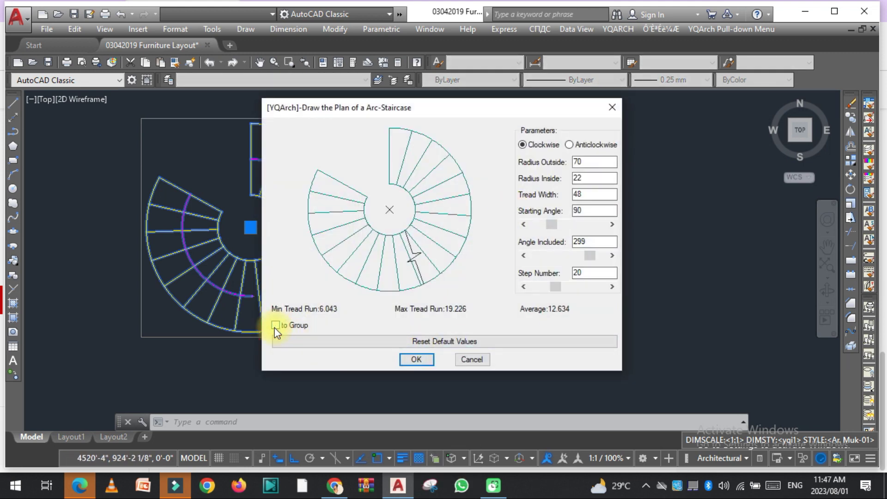
Place the ungrouped staircase to the right of the grouped one.
{"action": "left_click", "coordinate": [417, 360]}
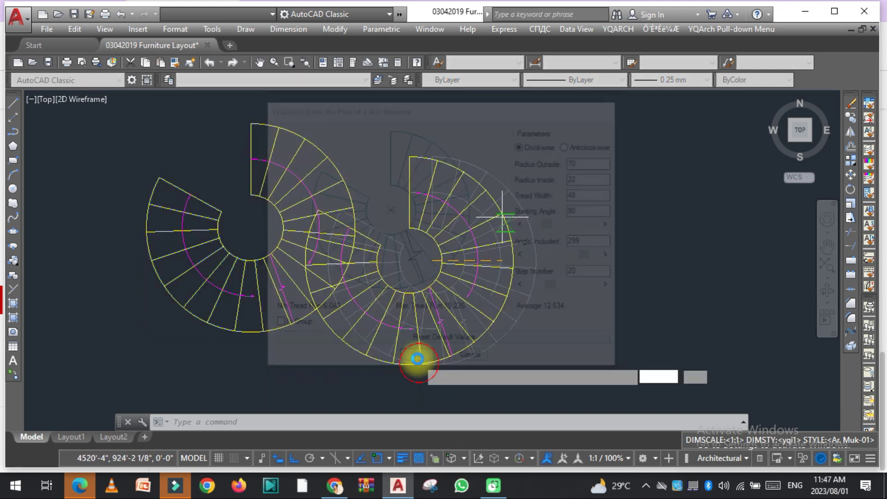
{"action": "left_click", "coordinate": [550, 311]}
{"action": "left_click", "coordinate": [603, 238]}
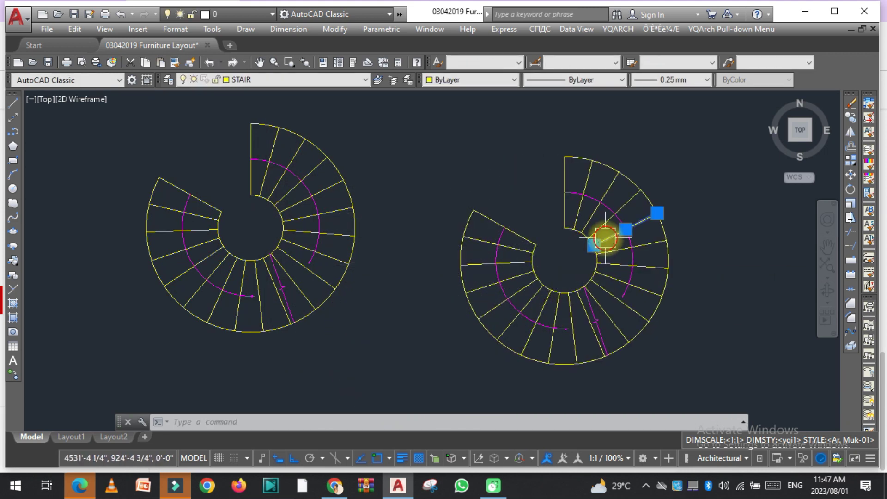
{"action": "key", "text": "Escape"}
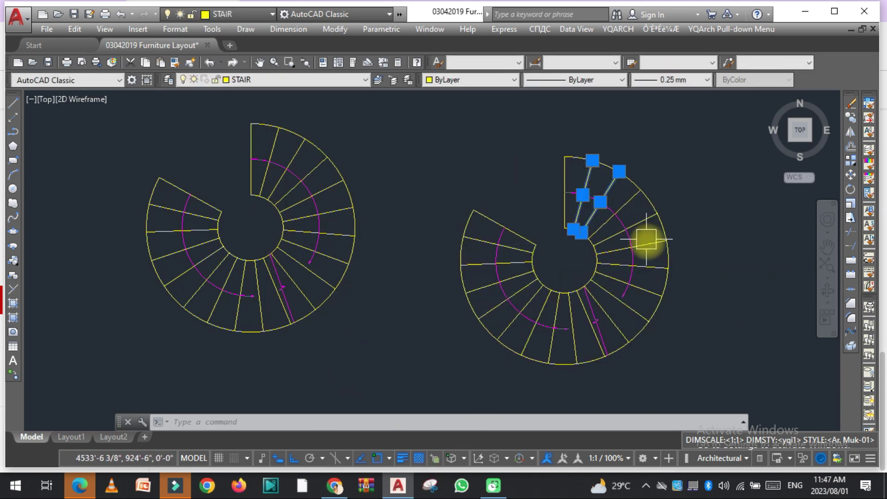
Compare selections: separate lines on the right staircase versus one group on the left.
{"action": "left_click", "coordinate": [630, 324]}
{"action": "key", "text": "Escape"}
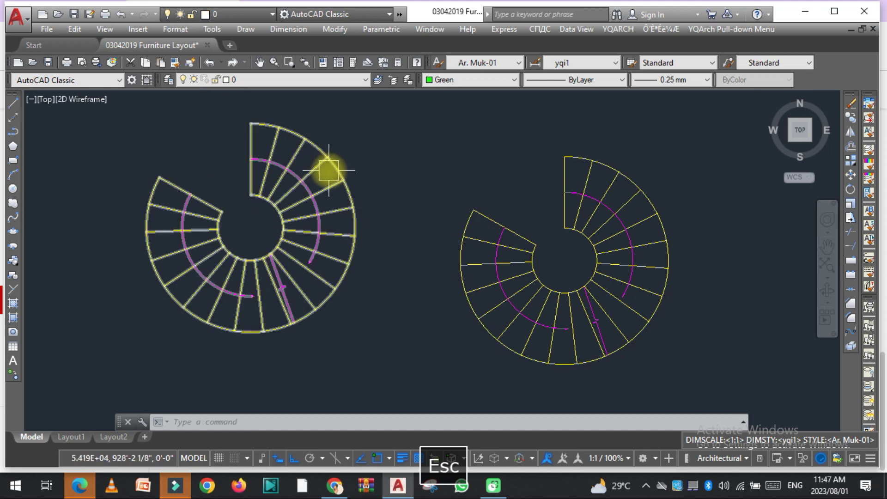
{"action": "left_click", "coordinate": [329, 170]}
{"action": "key", "text": "Escape"}
{"action": "left_click", "coordinate": [573, 178]}
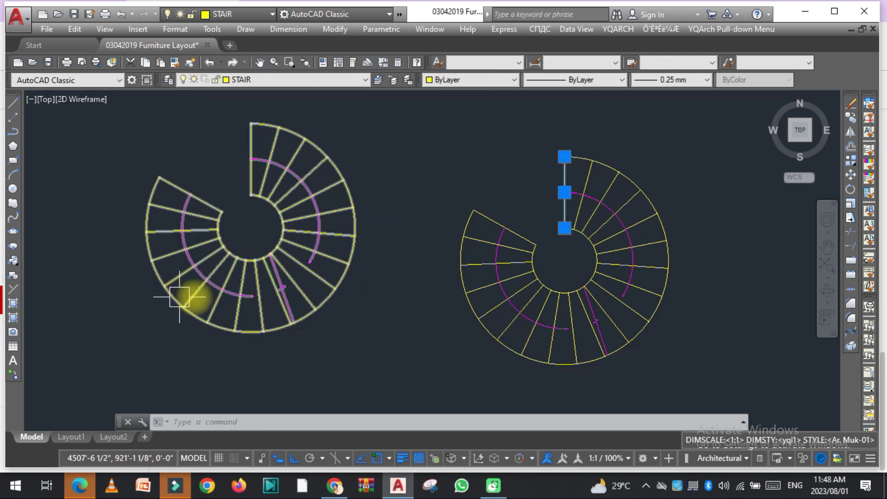
{"action": "scroll", "coordinate": [271, 296], "scroll_direction": "down", "scroll_amount": 4}
{"action": "scroll", "coordinate": [315, 281], "scroll_direction": "up", "scroll_amount": 4}
{"action": "key", "text": "Escape"}
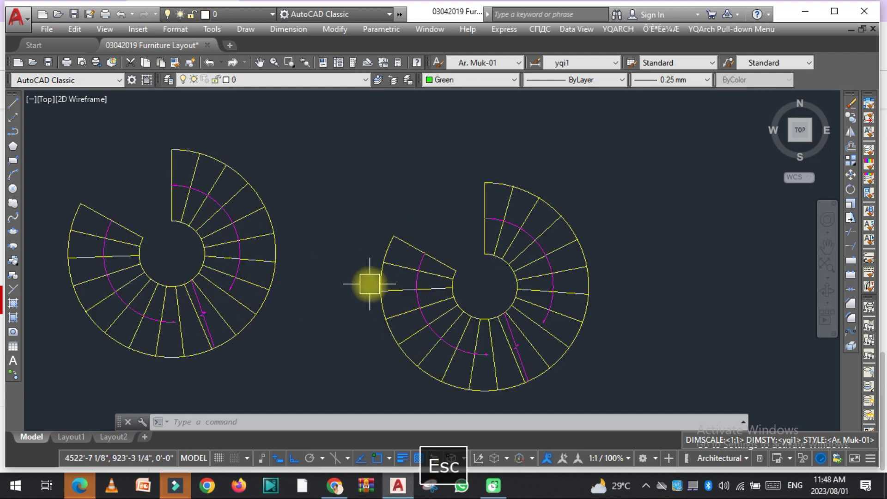